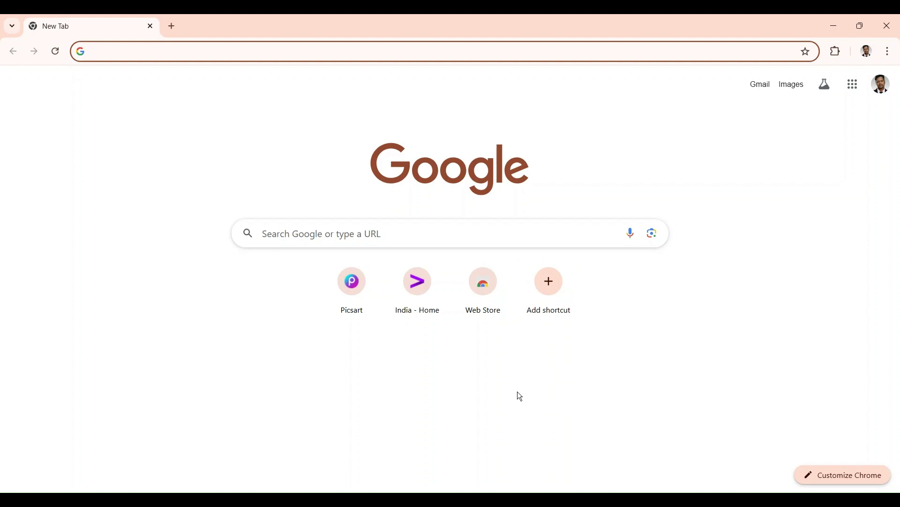
Search Google for 'workday accenture login' and open the Accenture Careers myworkdayjobs job site.
{"action": "left_click", "coordinate": [354, 237]}
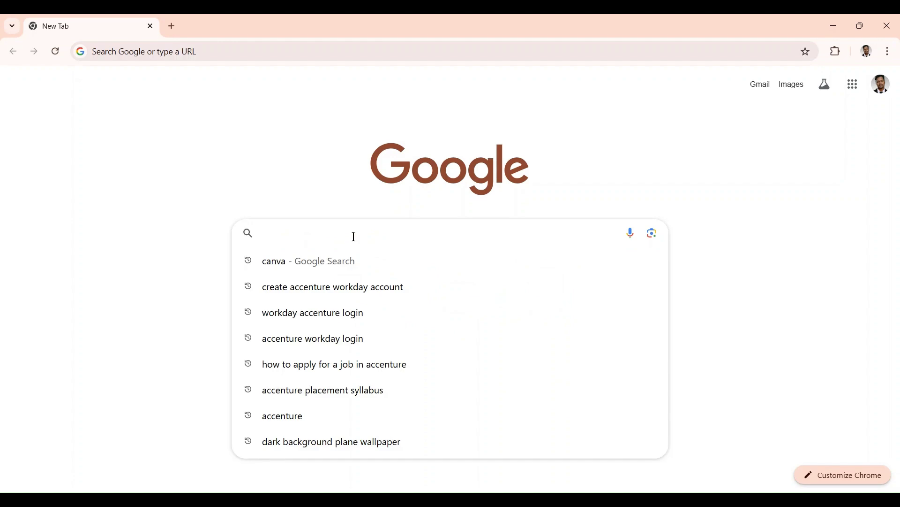
{"action": "type", "text": "workday accenture login"}
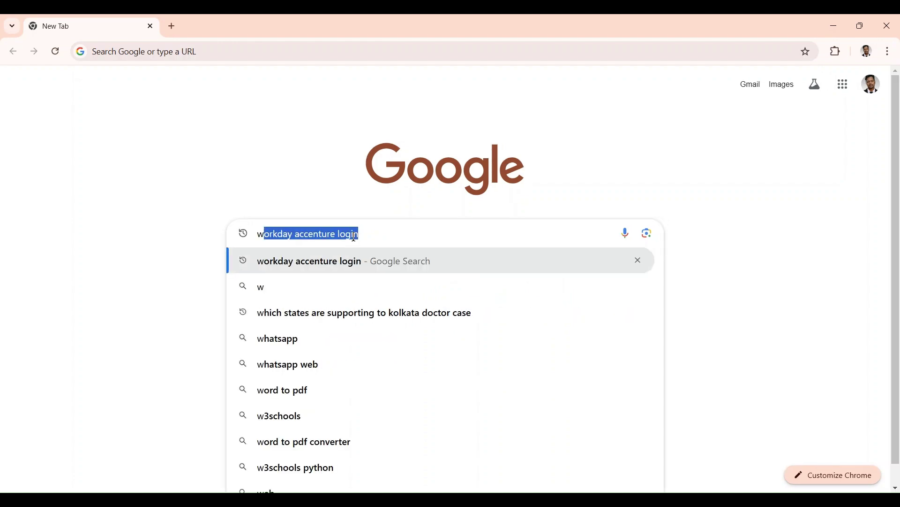
{"action": "key", "text": "Return"}
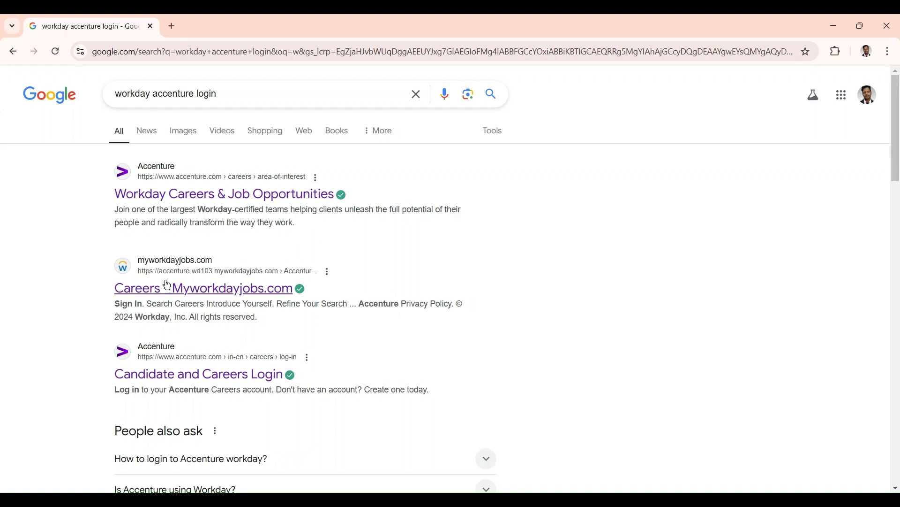
{"action": "left_click", "coordinate": [224, 296]}
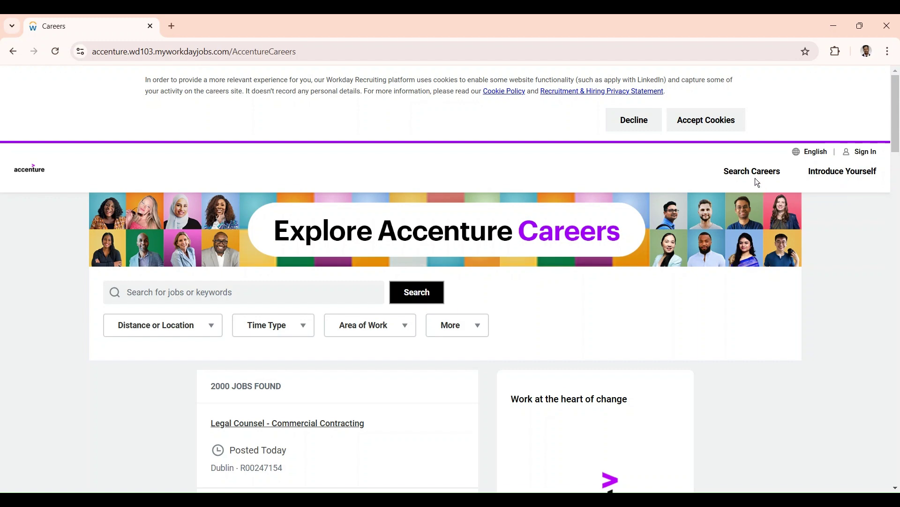
Decline the cookies, then go from the Sign In dialog to the Create Account form.
{"action": "left_click", "coordinate": [636, 121]}
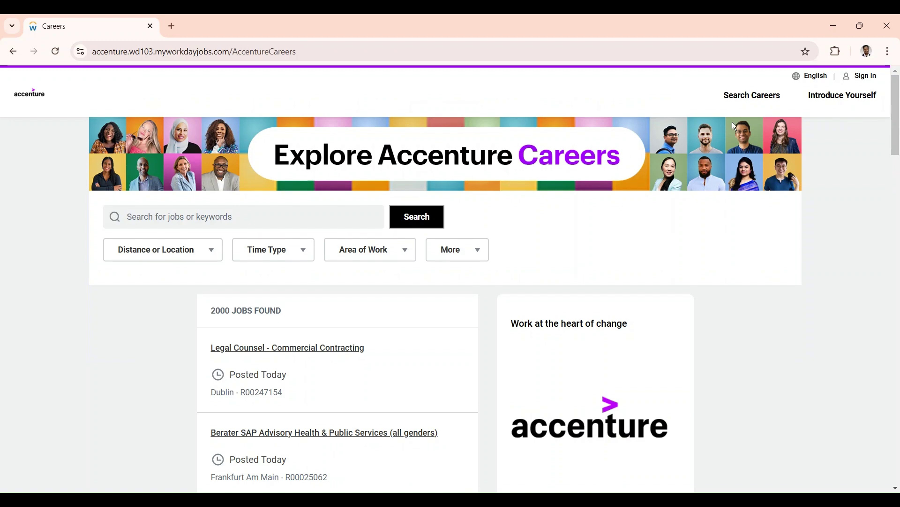
{"action": "left_click", "coordinate": [868, 81]}
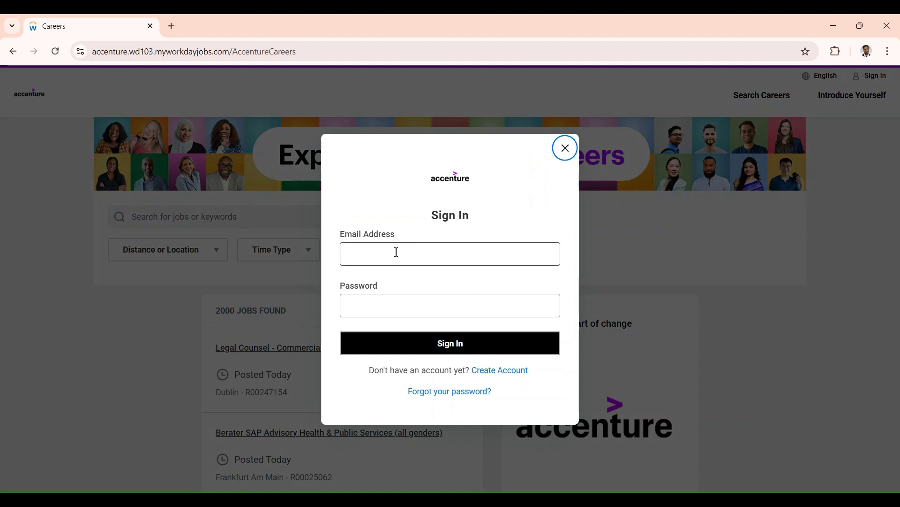
{"action": "left_click", "coordinate": [392, 306]}
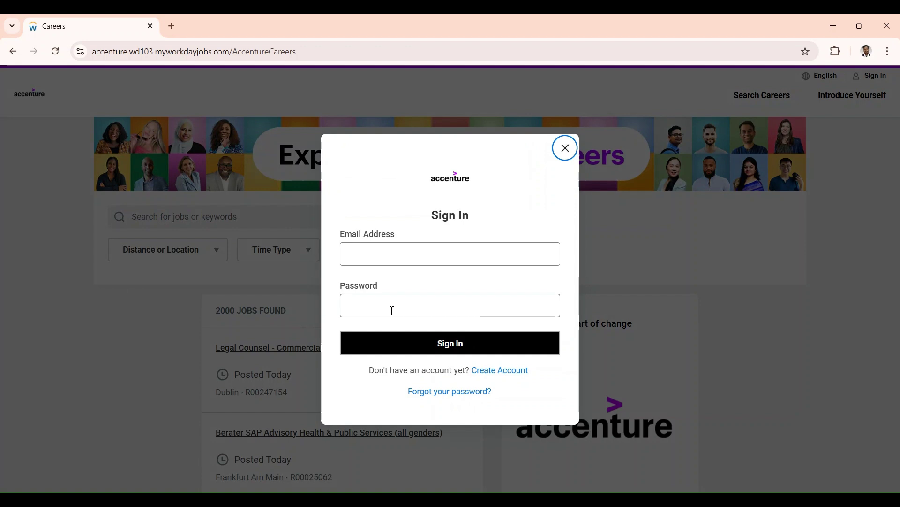
{"action": "left_click", "coordinate": [511, 377]}
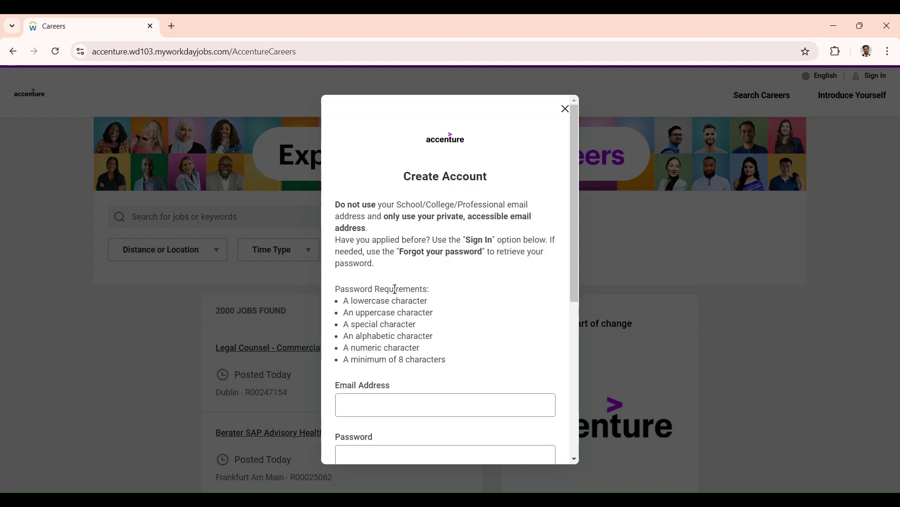
Fill in the candidate's email address in the Create Account form.
{"action": "scroll", "coordinate": [396, 288], "scroll_direction": "down", "scroll_amount": 3}
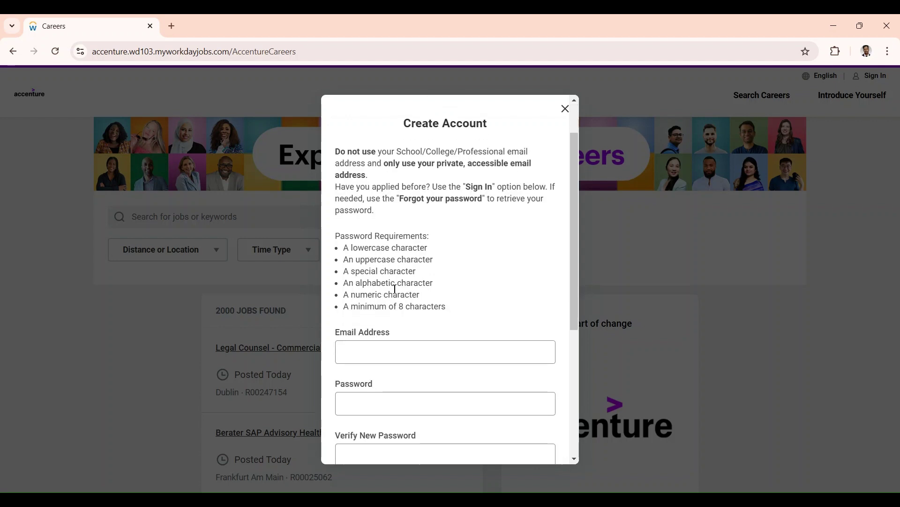
{"action": "left_click", "coordinate": [383, 288]}
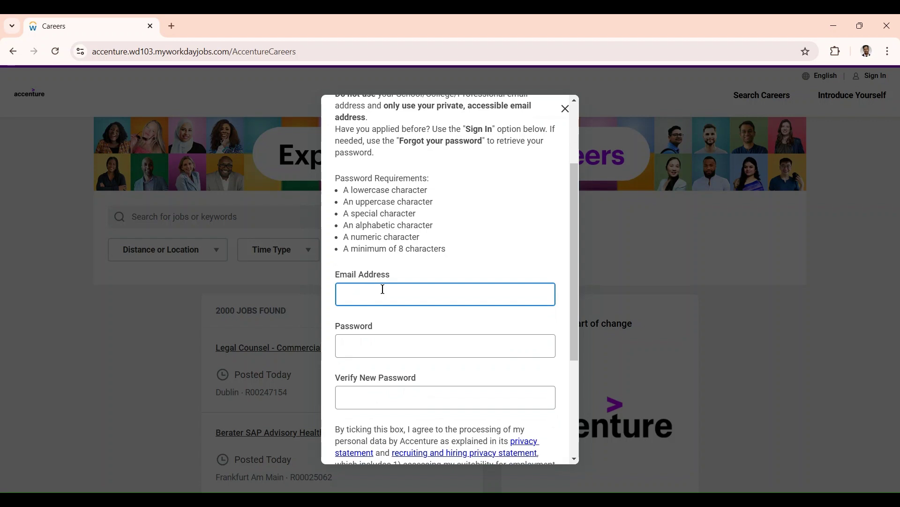
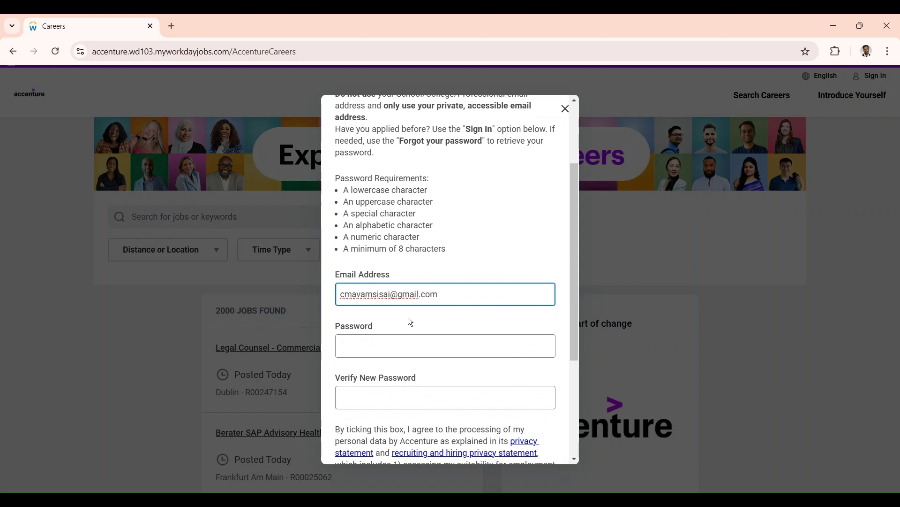
{"action": "left_click", "coordinate": [381, 352]}
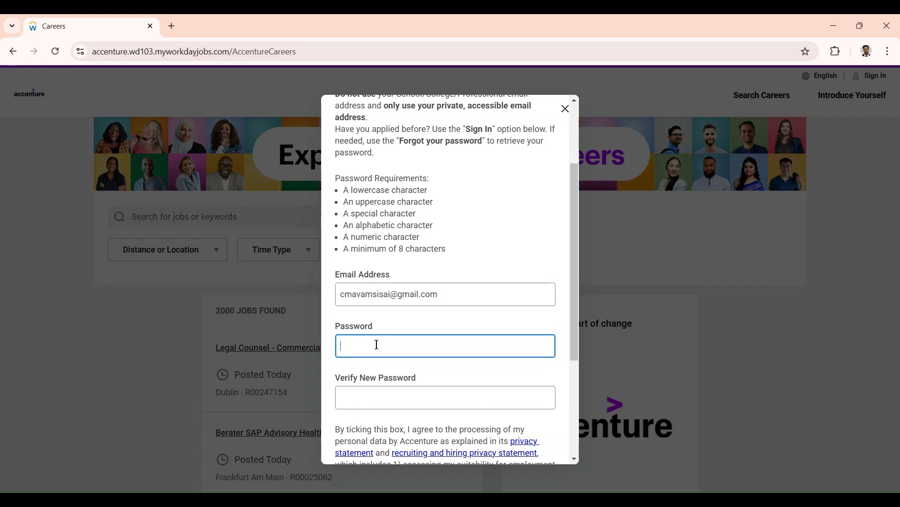
Enter the new account password and repeat it in Verify New Password.
{"action": "type", "text": "•"}
{"action": "key", "text": "BackSpace"}
{"action": "type", "text": "•••••••"}
{"action": "key", "text": "BackSpace"}
{"action": "key", "text": "BackSpace"}
{"action": "key", "text": "BackSpace"}
{"action": "key", "text": "BackSpace"}
{"action": "key", "text": "BackSpace"}
{"action": "key", "text": "BackSpace"}
{"action": "type", "text": "•••••••••••"}
{"action": "left_click", "coordinate": [358, 402]}
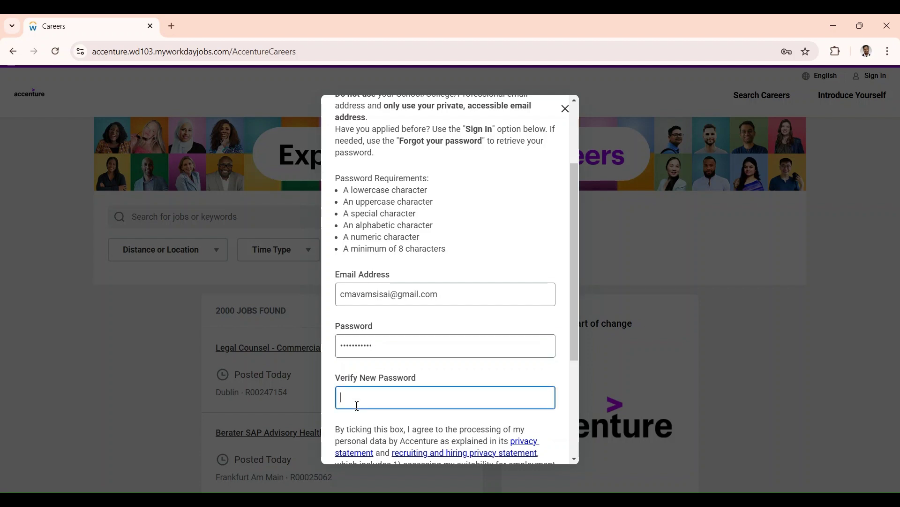
{"action": "type", "text": "•••••••••••"}
Accept the data processing consent and submit the new account registration.
{"action": "scroll", "coordinate": [358, 406], "scroll_direction": "down", "scroll_amount": 3}
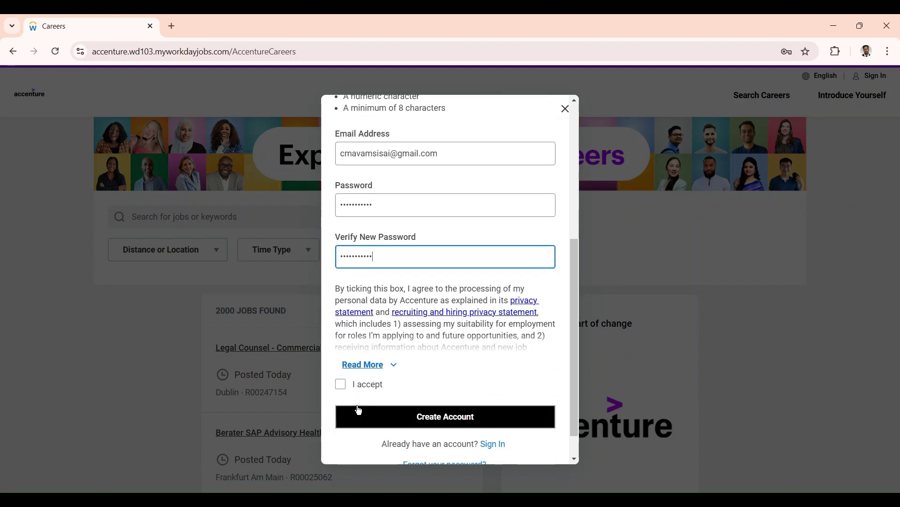
{"action": "left_click", "coordinate": [342, 384]}
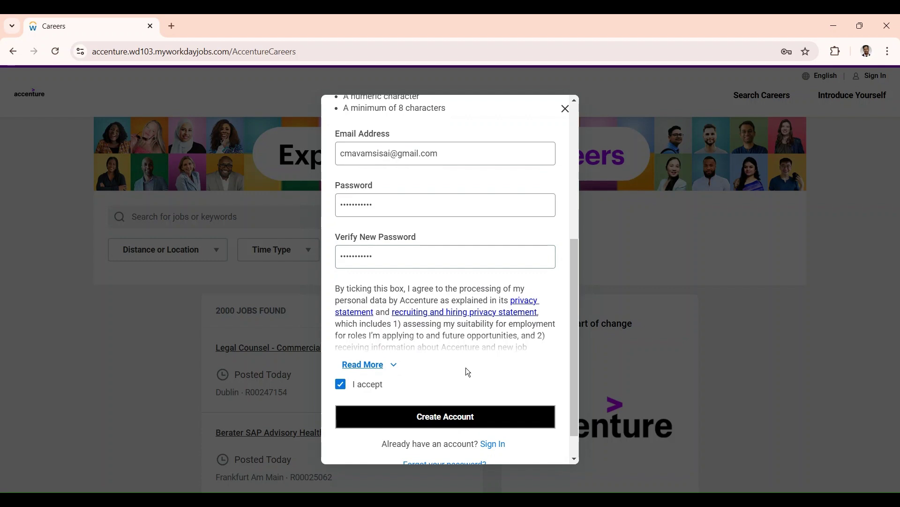
{"action": "left_click", "coordinate": [444, 420]}
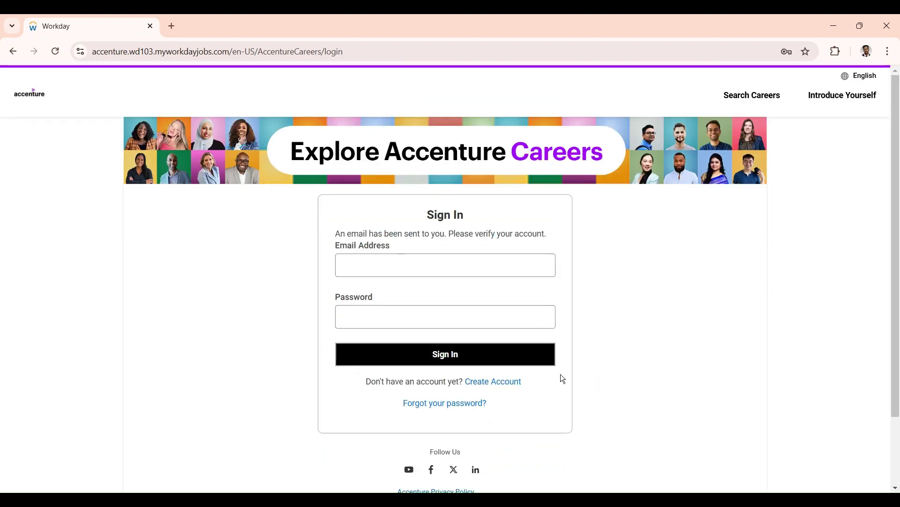
Try signing in with the account email and password, which fails pending account verification.
{"action": "left_click", "coordinate": [408, 266]}
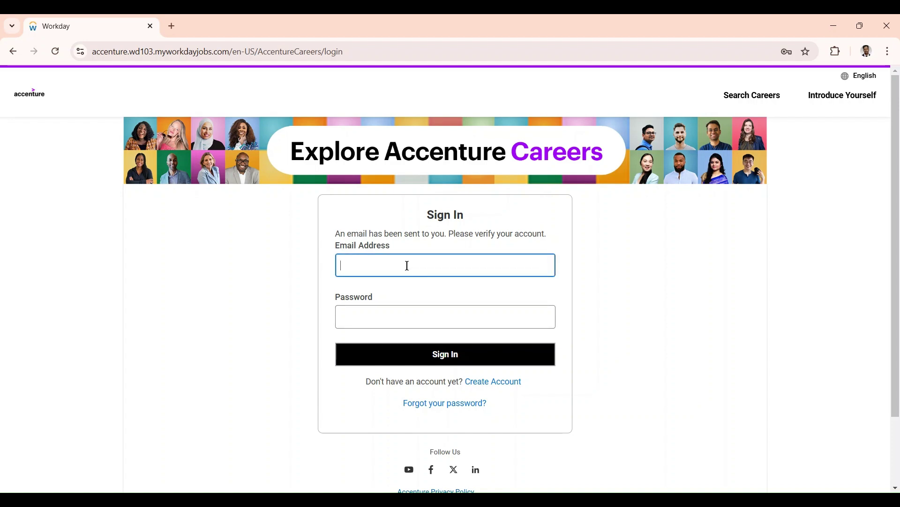
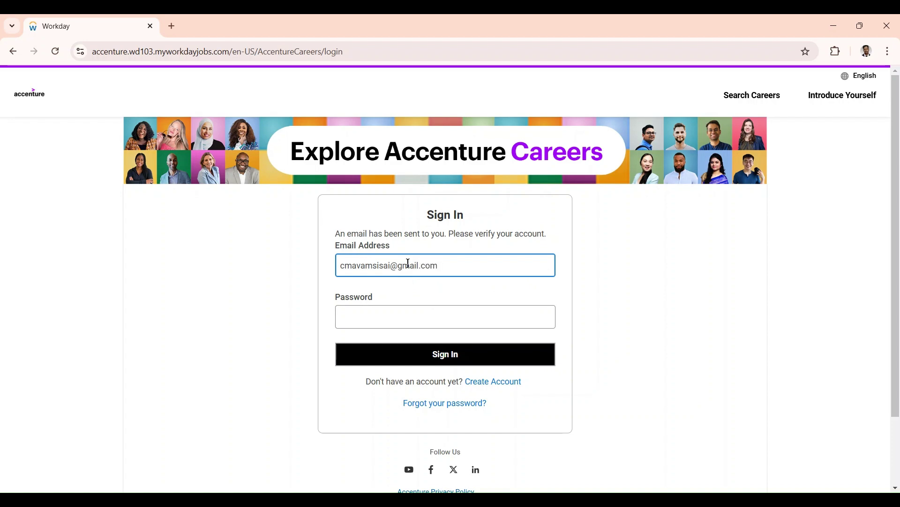
{"action": "left_click", "coordinate": [394, 313]}
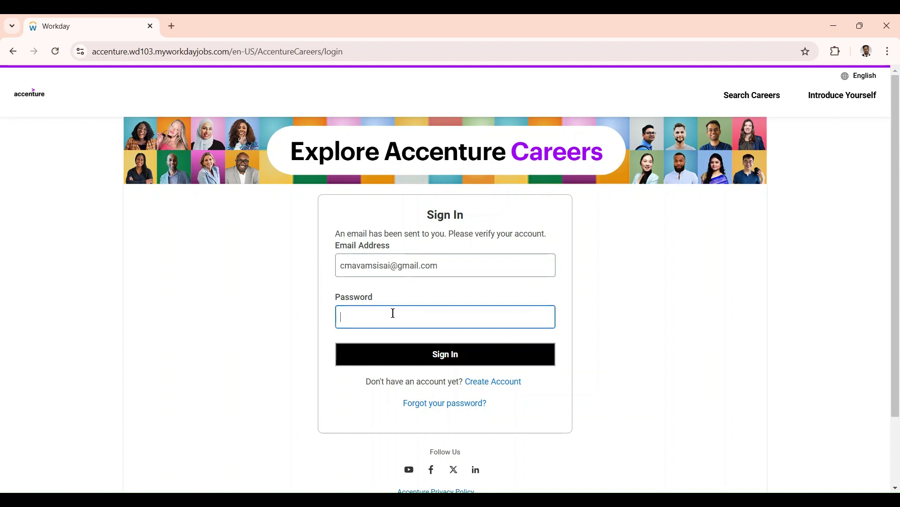
{"action": "type", "text": "•••••••••••"}
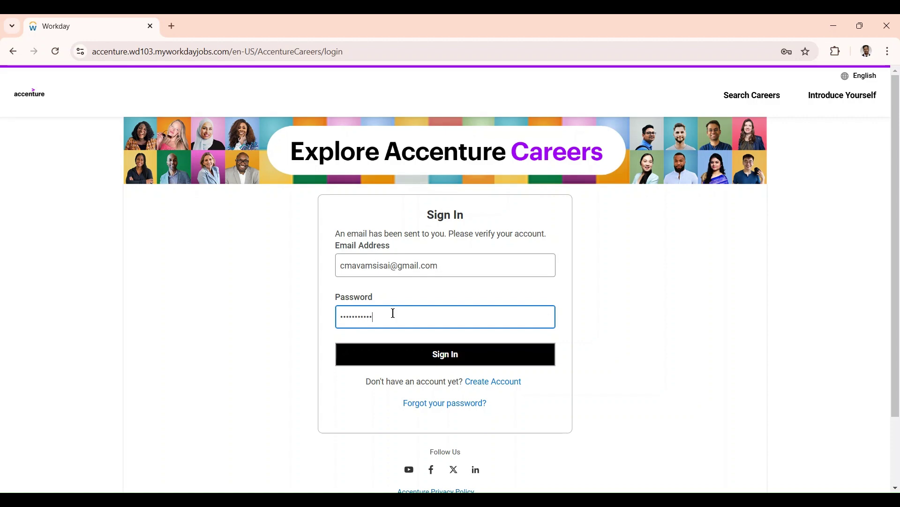
{"action": "left_click", "coordinate": [431, 359]}
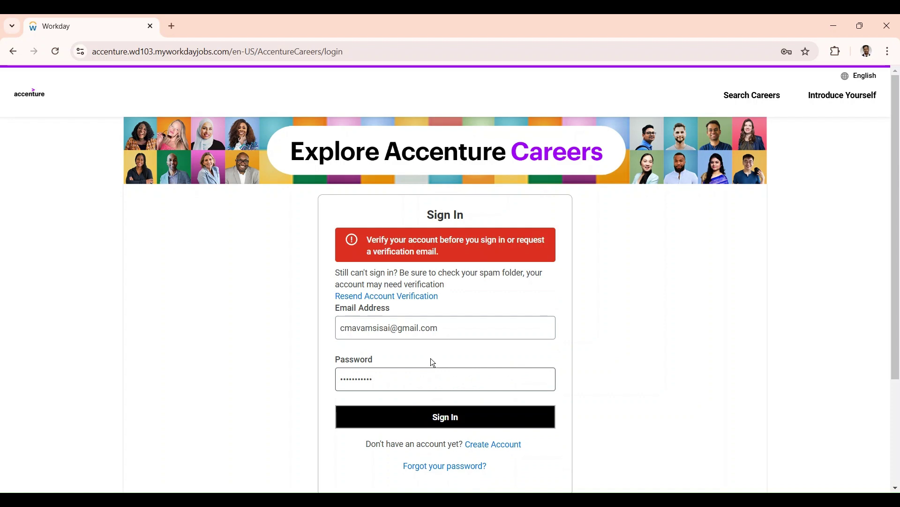
{"action": "scroll", "coordinate": [477, 362], "scroll_direction": "down", "scroll_amount": 2}
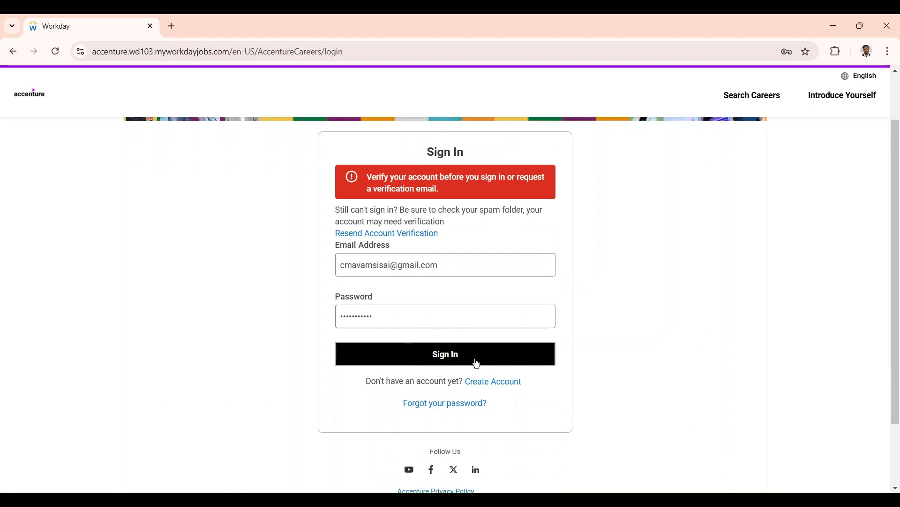
{"action": "scroll", "coordinate": [649, 334], "scroll_direction": "up", "scroll_amount": 2}
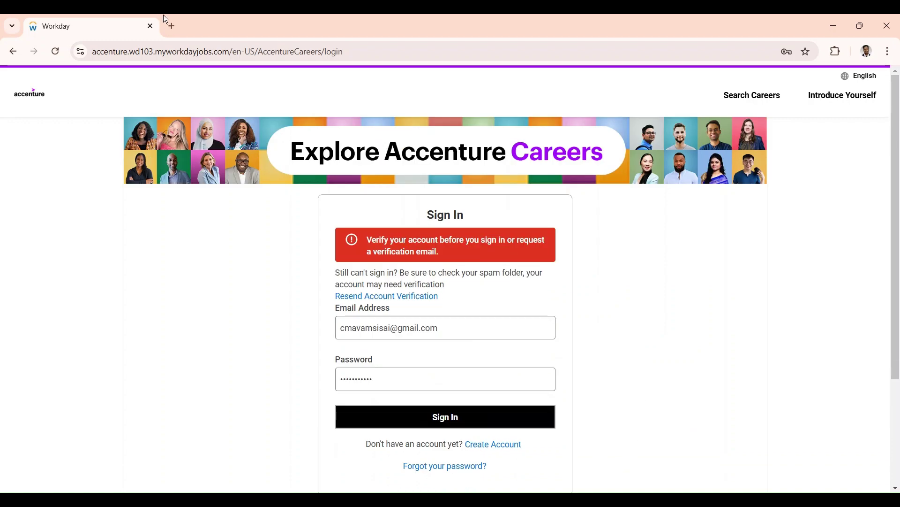
In a new tab, open Gmail and the 'Verify your candidate account' email from Accenture Careers.
{"action": "left_click", "coordinate": [173, 27]}
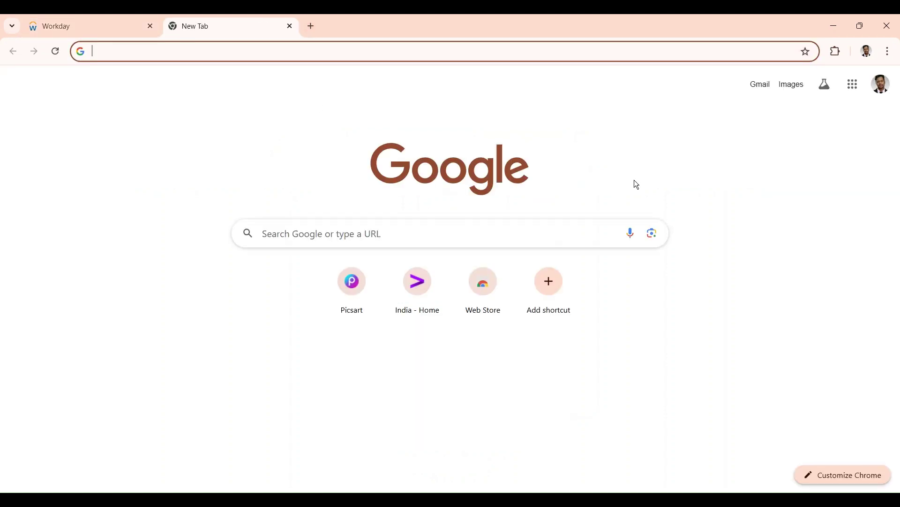
{"action": "left_click", "coordinate": [853, 87]}
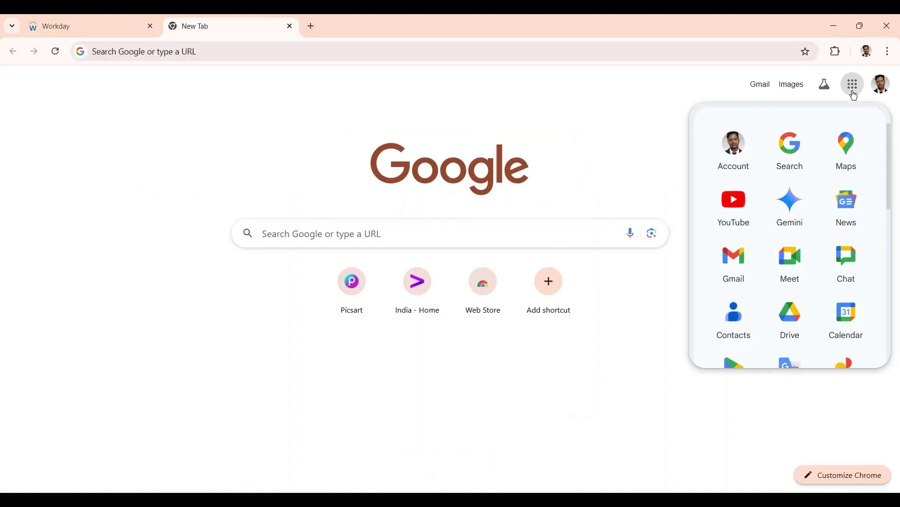
{"action": "left_click", "coordinate": [744, 265]}
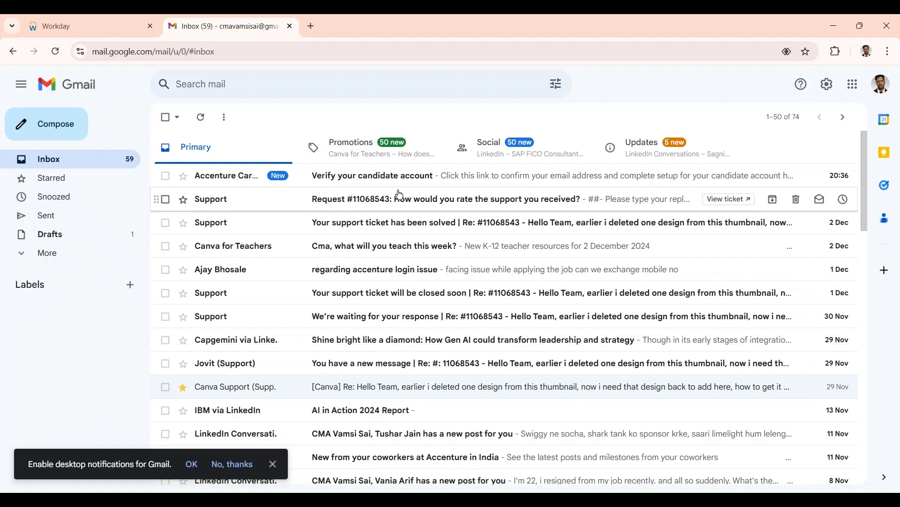
{"action": "left_click", "coordinate": [413, 181]}
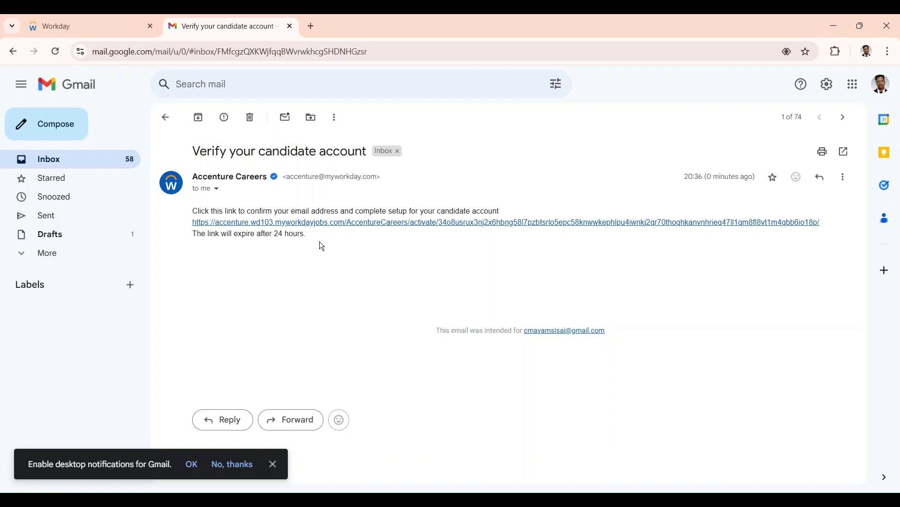
Follow the activation link and sign in with the account email and password.
{"action": "left_click", "coordinate": [340, 224]}
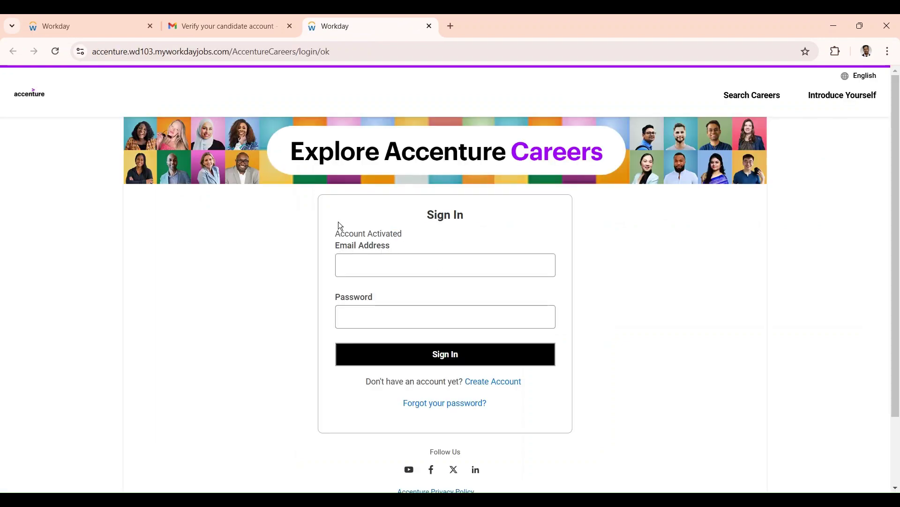
{"action": "left_click", "coordinate": [390, 272]}
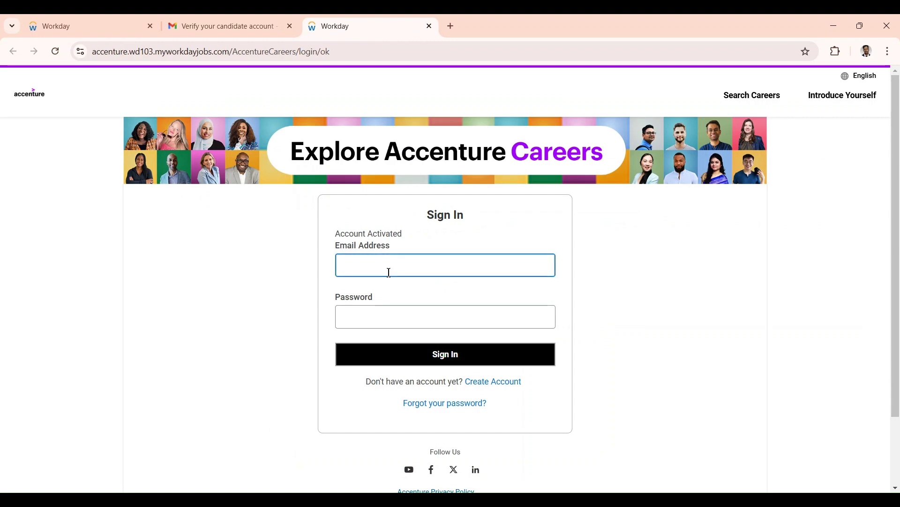
{"action": "key", "text": "Tab"}
{"action": "type", "text": "•••"}
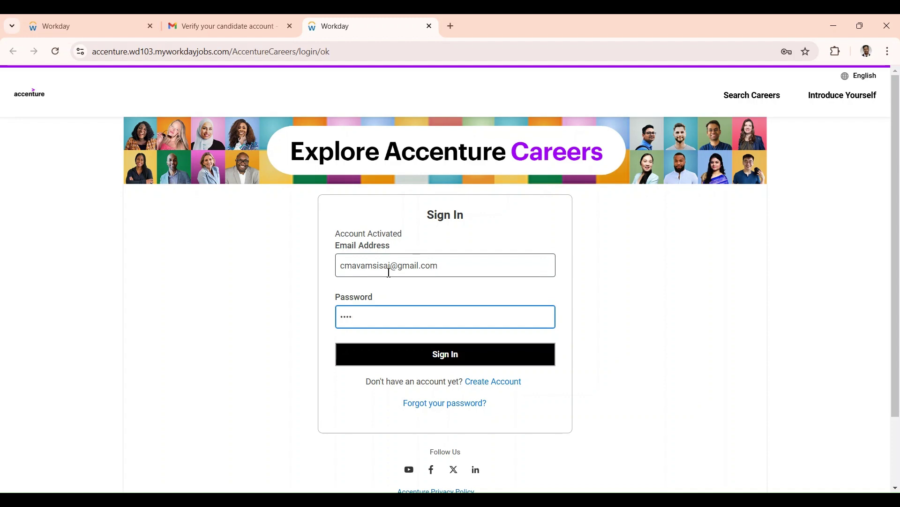
{"action": "key", "text": "BackSpace"}
{"action": "key", "text": "BackSpace"}
{"action": "key", "text": "BackSpace"}
{"action": "type", "text": "•••••••••••"}
{"action": "left_click", "coordinate": [448, 356]}
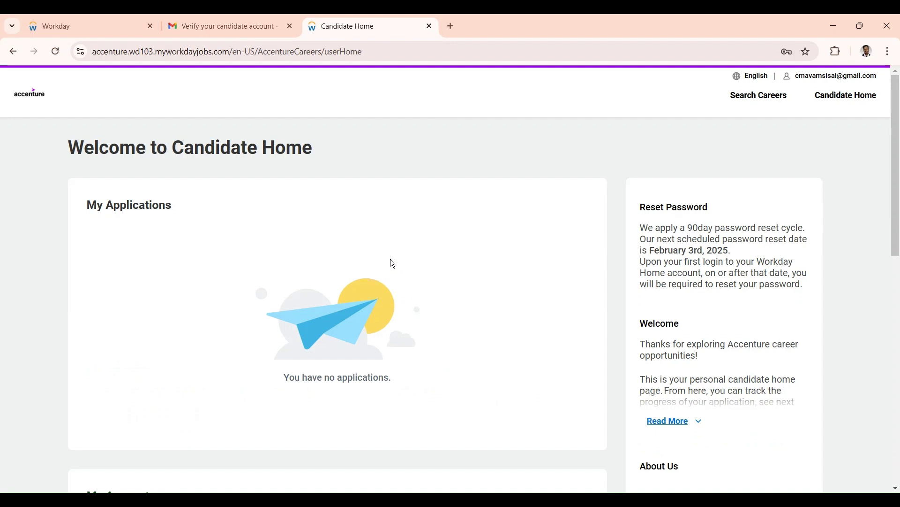
Browse Candidate Home, showing no applications, and reload the page.
{"action": "scroll", "coordinate": [376, 330], "scroll_direction": "down", "scroll_amount": 3}
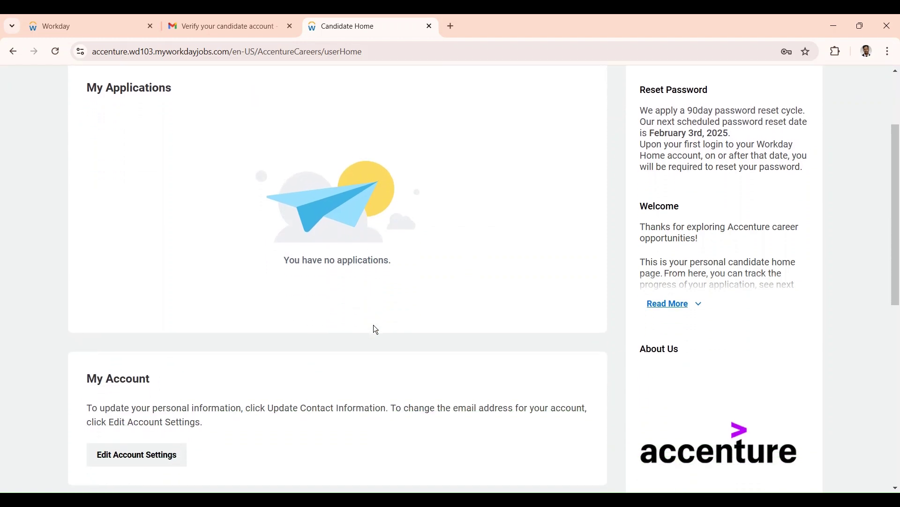
{"action": "scroll", "coordinate": [376, 330], "scroll_direction": "down", "scroll_amount": 3}
{"action": "scroll", "coordinate": [376, 330], "scroll_direction": "up", "scroll_amount": 6}
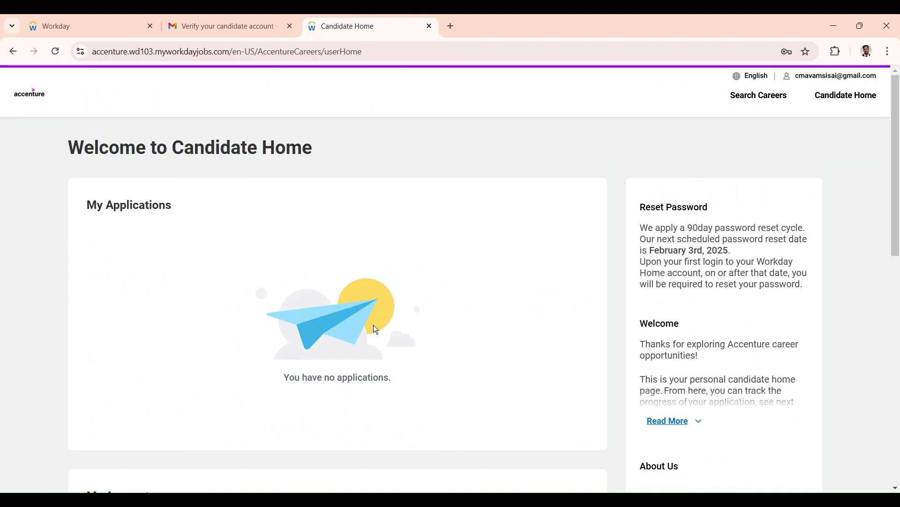
{"action": "left_click", "coordinate": [854, 100]}
{"action": "scroll", "coordinate": [417, 244], "scroll_direction": "down", "scroll_amount": 2}
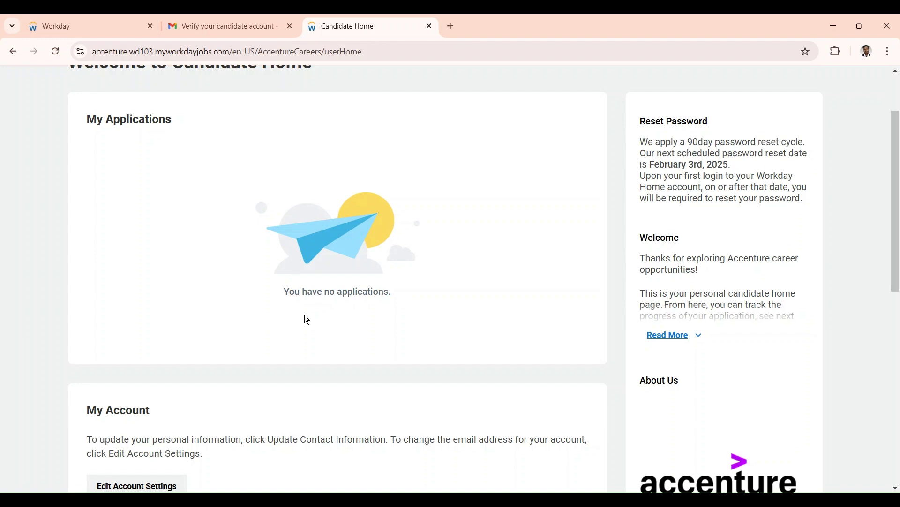
{"action": "scroll", "coordinate": [293, 361], "scroll_direction": "down", "scroll_amount": 3}
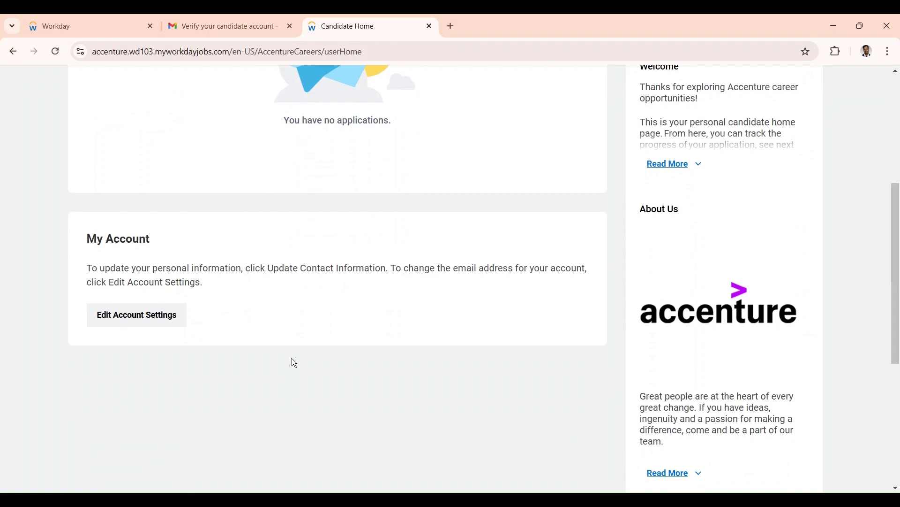
{"action": "scroll", "coordinate": [294, 364], "scroll_direction": "up", "scroll_amount": 2}
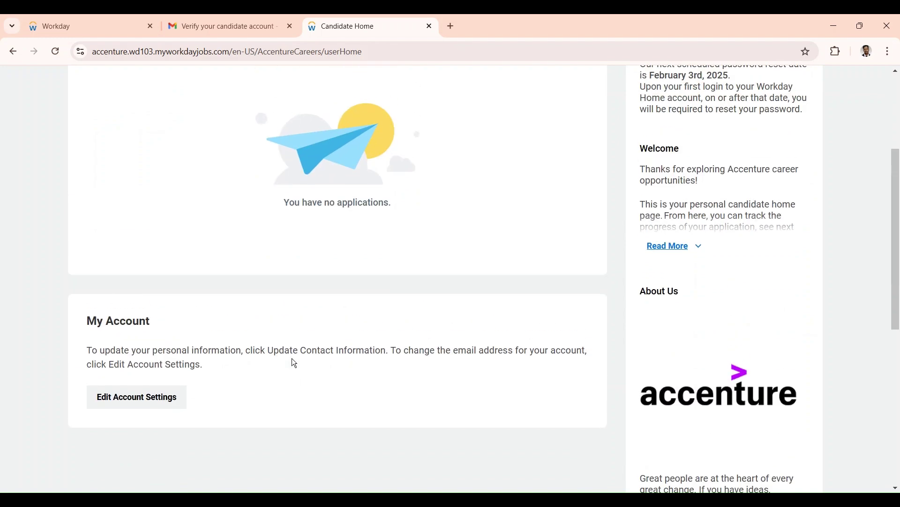
{"action": "scroll", "coordinate": [293, 362], "scroll_direction": "up", "scroll_amount": 4}
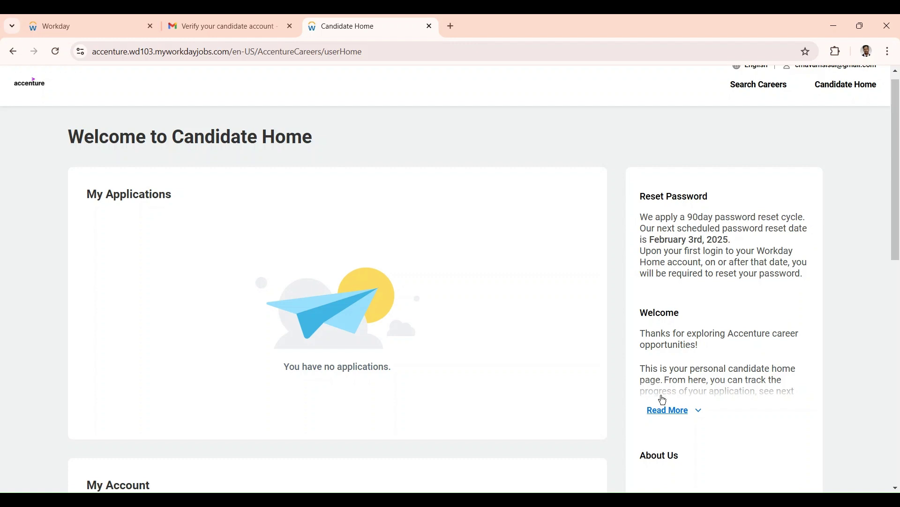
Expand the Welcome note with Read More and read its full text.
{"action": "left_click", "coordinate": [675, 417]}
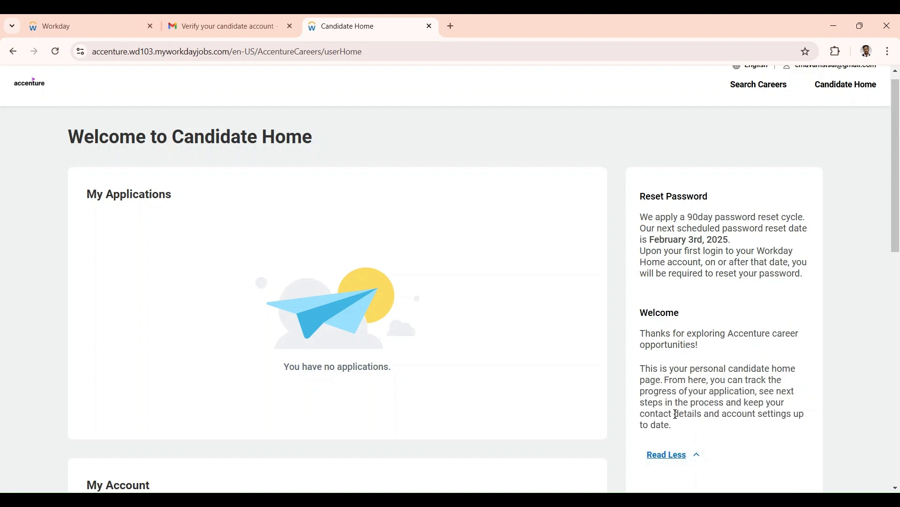
{"action": "scroll", "coordinate": [677, 389], "scroll_direction": "down", "scroll_amount": 1}
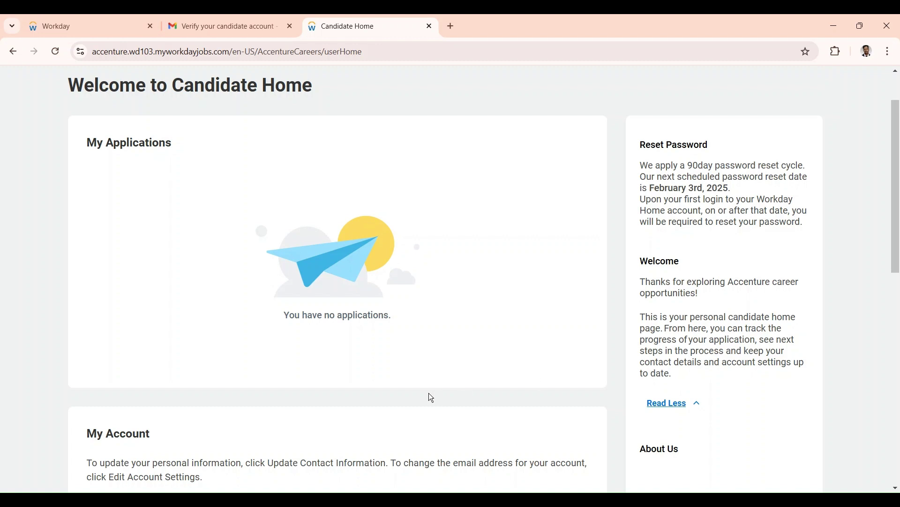
{"action": "scroll", "coordinate": [432, 398], "scroll_direction": "down", "scroll_amount": 2}
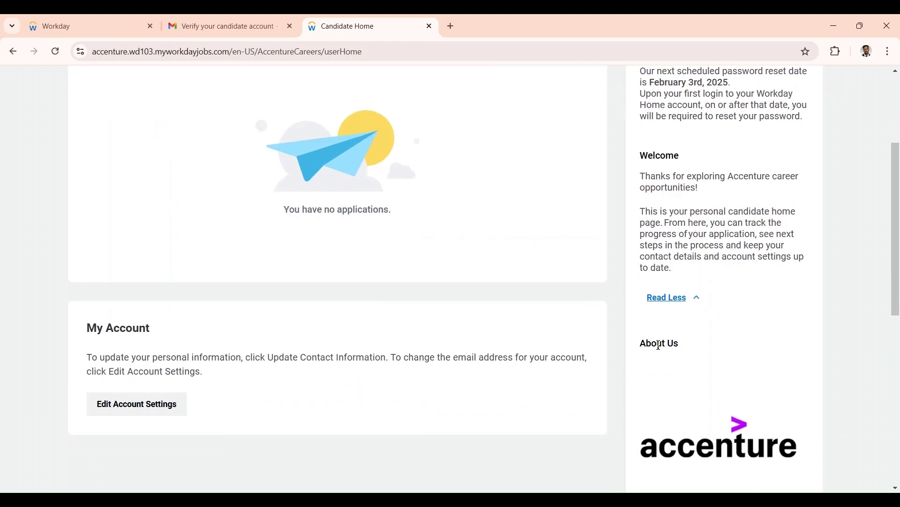
{"action": "scroll", "coordinate": [676, 386], "scroll_direction": "down", "scroll_amount": 7}
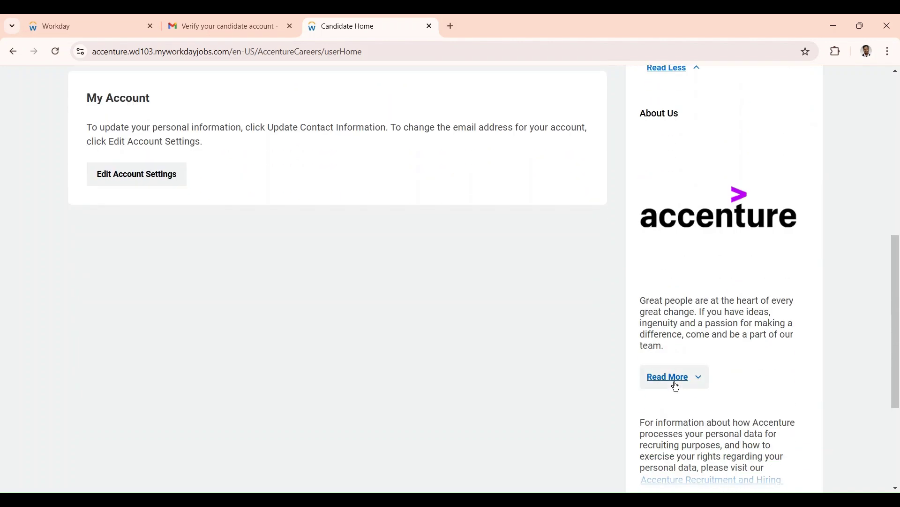
{"action": "scroll", "coordinate": [677, 387], "scroll_direction": "up", "scroll_amount": 4}
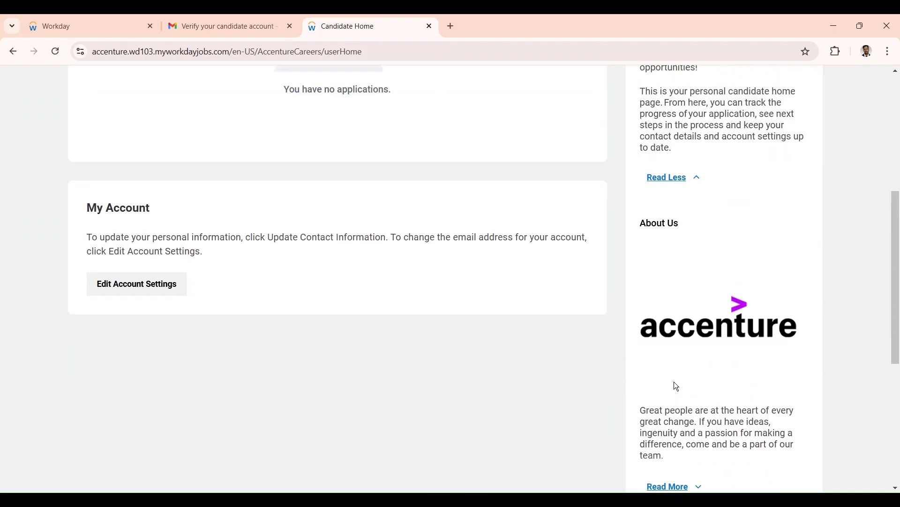
{"action": "scroll", "coordinate": [677, 387], "scroll_direction": "down", "scroll_amount": 1}
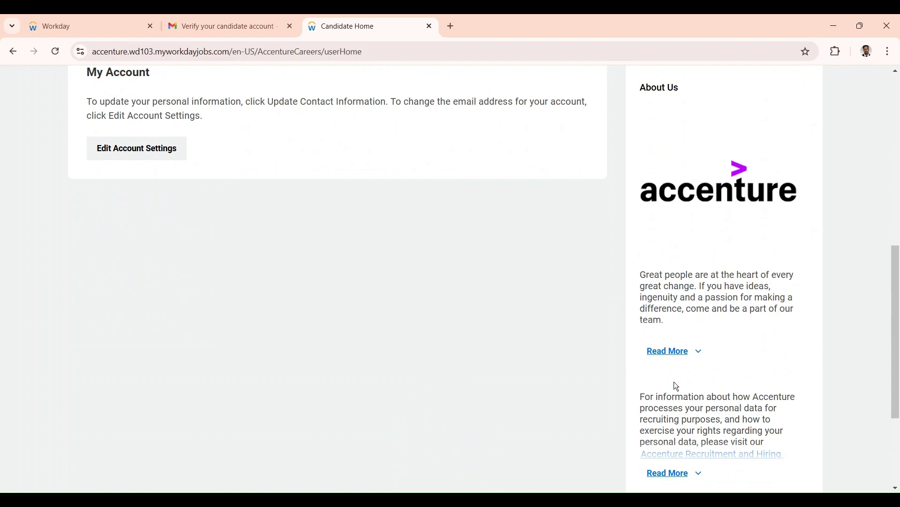
{"action": "scroll", "coordinate": [677, 386], "scroll_direction": "up", "scroll_amount": 10}
{"action": "scroll", "coordinate": [365, 397], "scroll_direction": "down", "scroll_amount": 3}
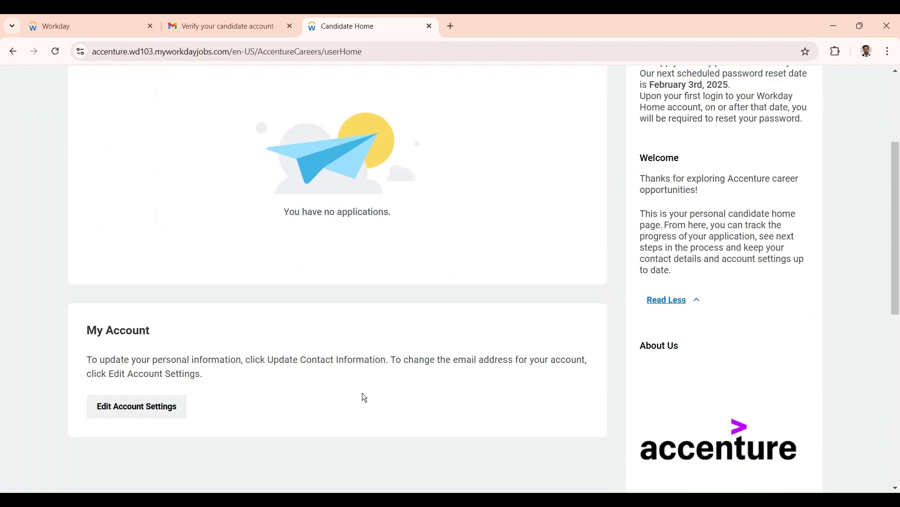
Review the Change Email account settings, then open Accenture's Search Careers job page.
{"action": "left_click", "coordinate": [131, 406]}
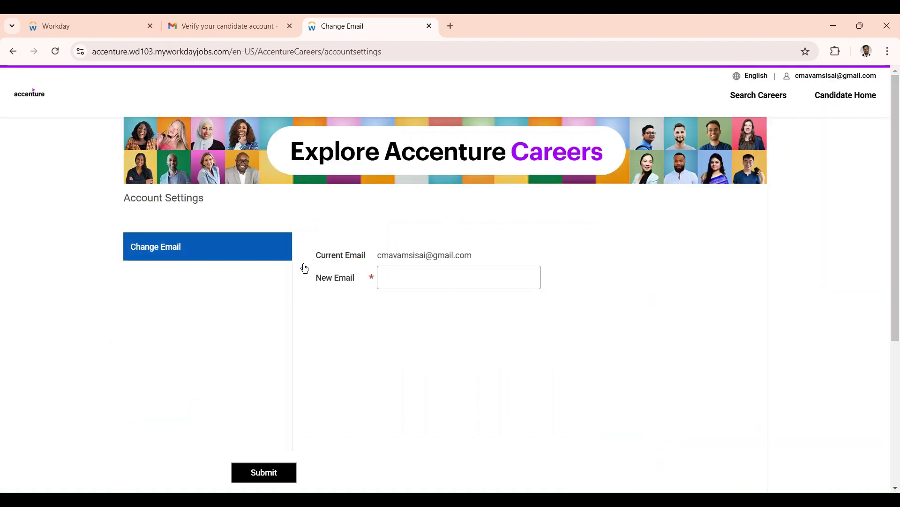
{"action": "left_click", "coordinate": [415, 274]}
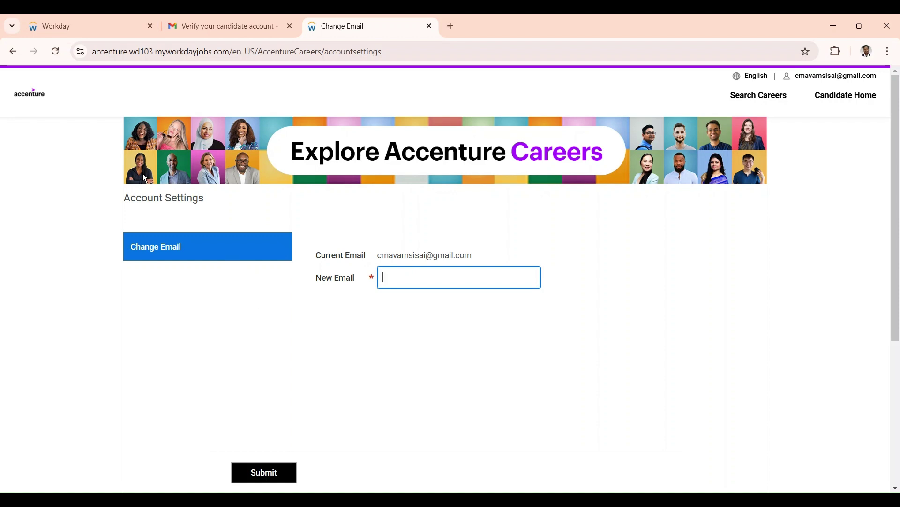
{"action": "left_click", "coordinate": [756, 97]}
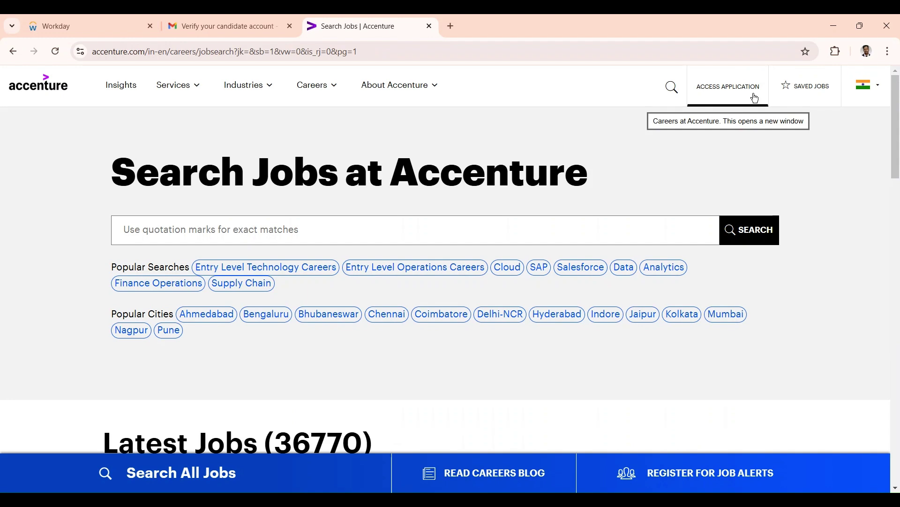
Browse the Latest Jobs listings, then go back to the Workday Account Settings page.
{"action": "scroll", "coordinate": [493, 232], "scroll_direction": "down", "scroll_amount": 5}
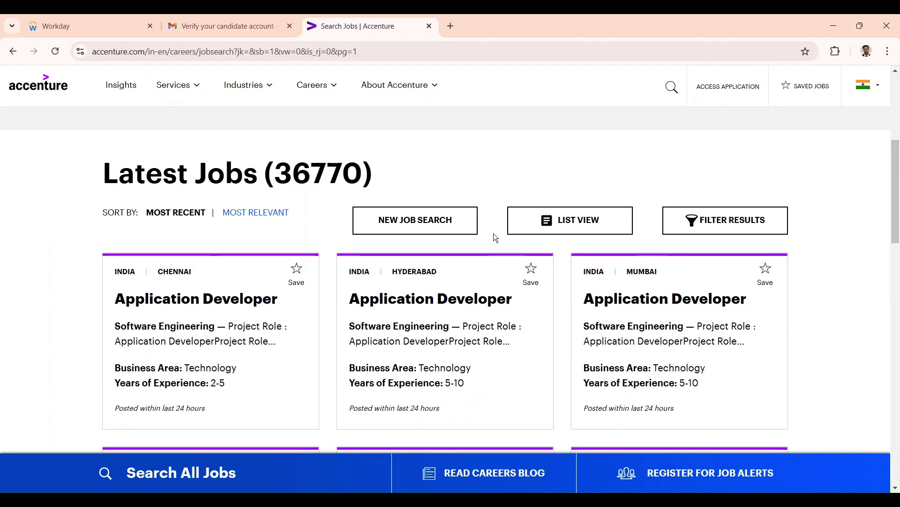
{"action": "scroll", "coordinate": [494, 234], "scroll_direction": "down", "scroll_amount": 10}
{"action": "scroll", "coordinate": [496, 238], "scroll_direction": "down", "scroll_amount": 3}
{"action": "scroll", "coordinate": [496, 237], "scroll_direction": "down", "scroll_amount": 4}
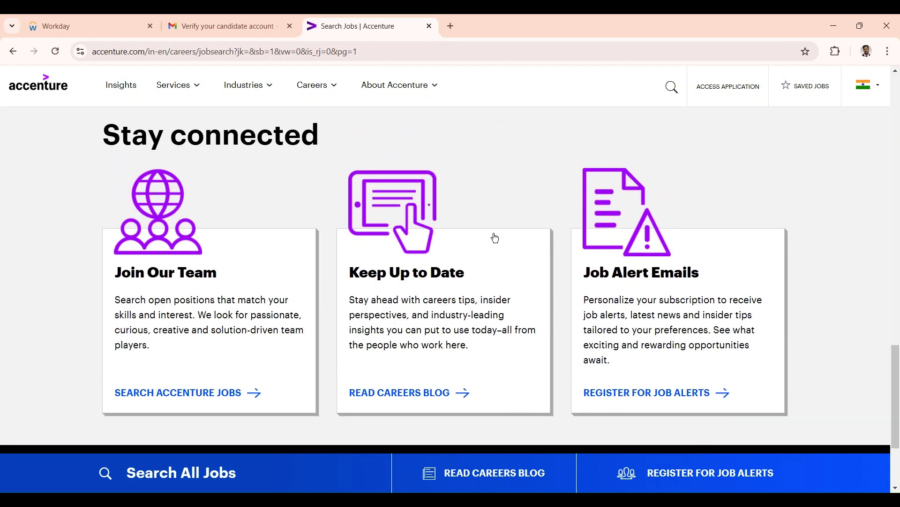
{"action": "scroll", "coordinate": [496, 237], "scroll_direction": "up", "scroll_amount": 16}
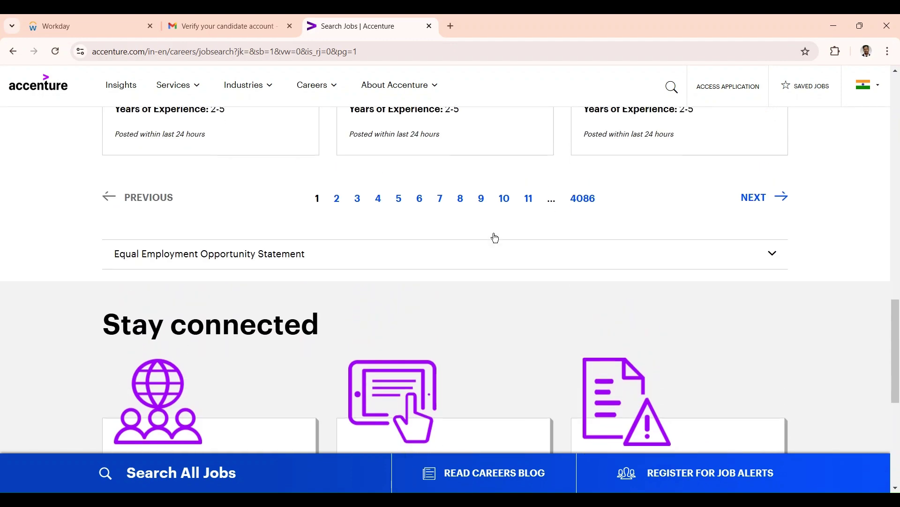
{"action": "scroll", "coordinate": [495, 238], "scroll_direction": "up", "scroll_amount": 4}
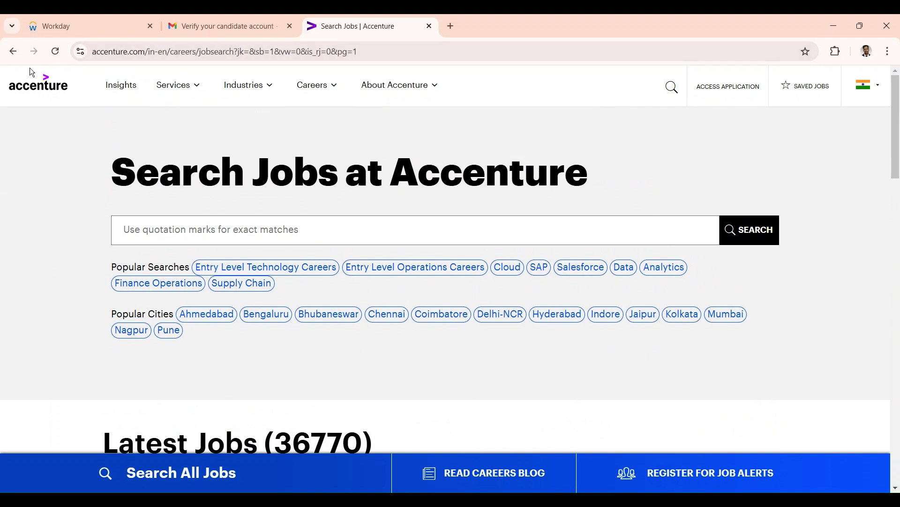
{"action": "left_click", "coordinate": [13, 52]}
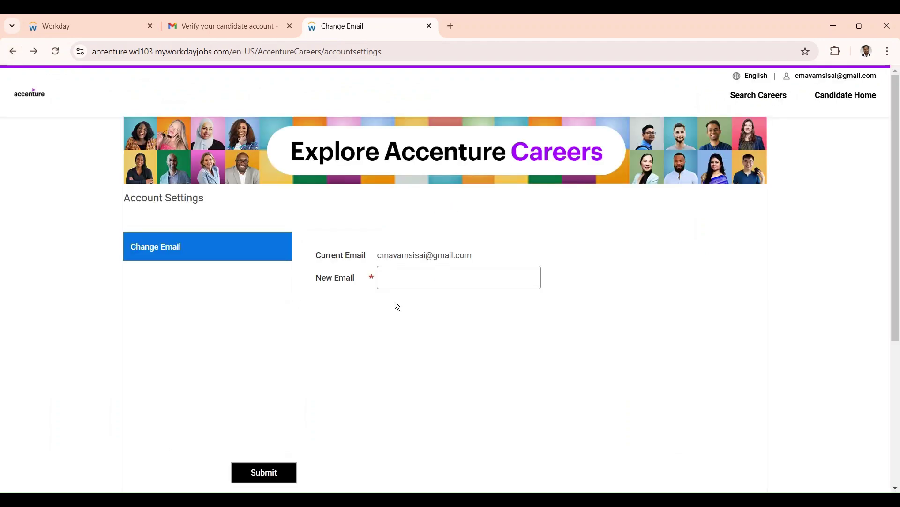
Reopen Account Settings, then return to Candidate Home and check My Applications shows no applications.
{"action": "left_click", "coordinate": [826, 79]}
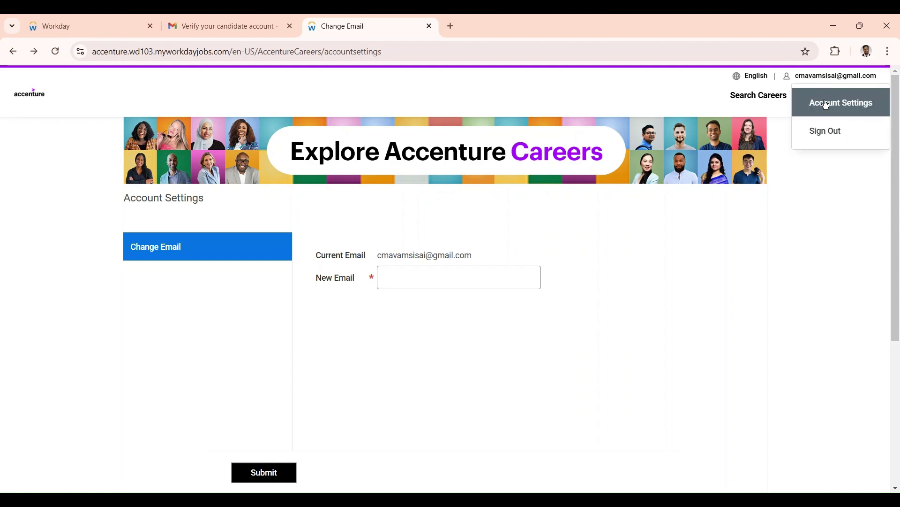
{"action": "left_click", "coordinate": [829, 104]}
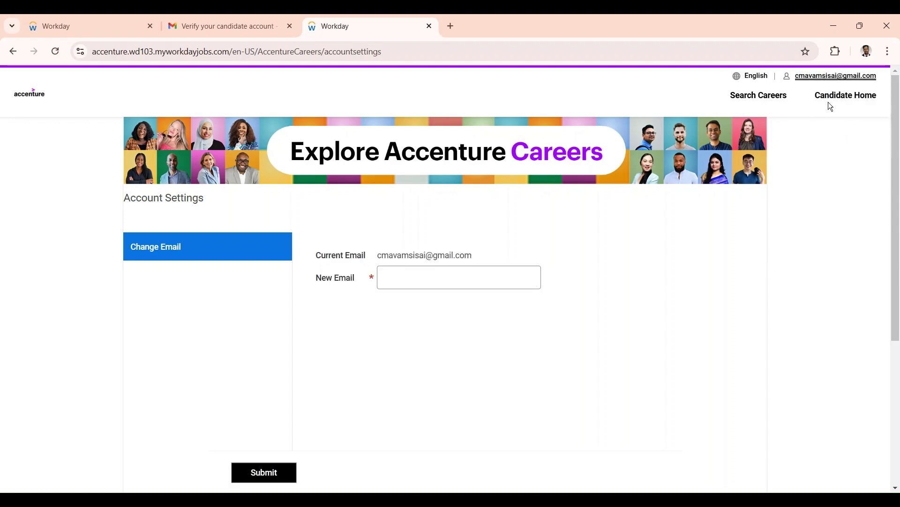
{"action": "left_click", "coordinate": [850, 94]}
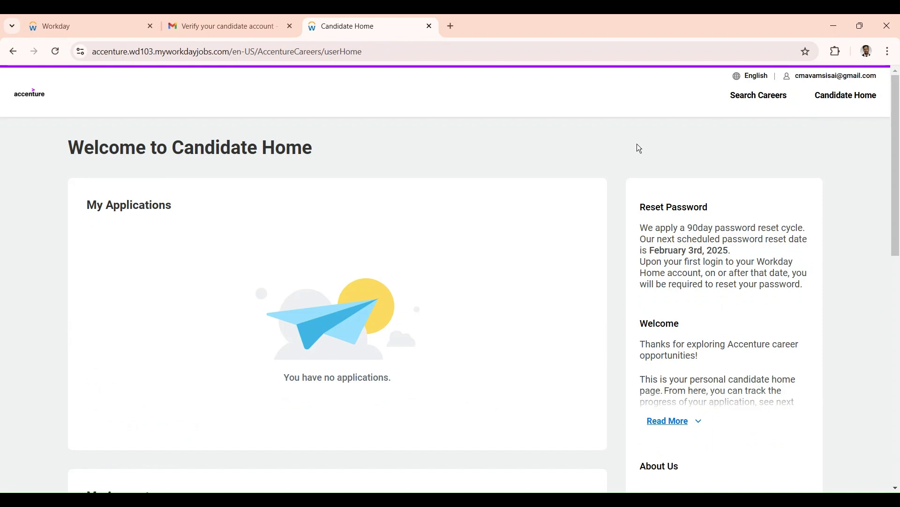
{"action": "scroll", "coordinate": [356, 394], "scroll_direction": "down", "scroll_amount": 9}
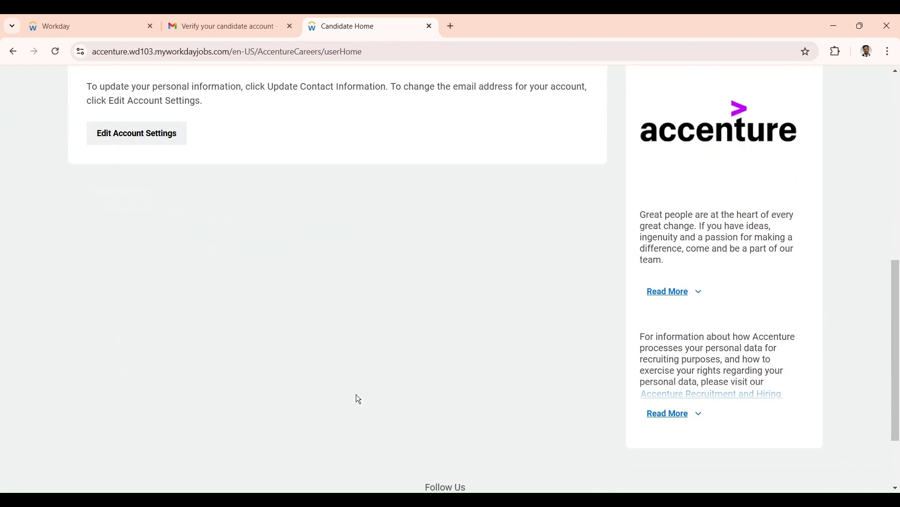
{"action": "scroll", "coordinate": [359, 399], "scroll_direction": "up", "scroll_amount": 10}
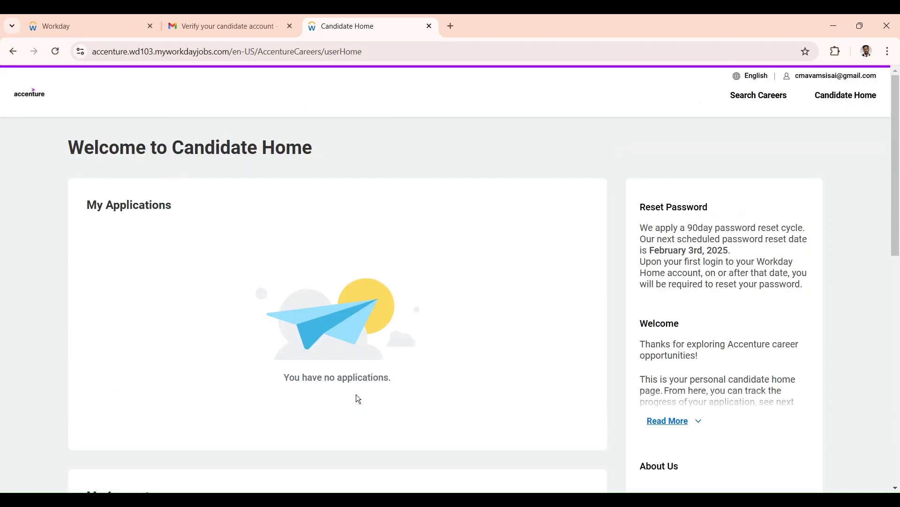